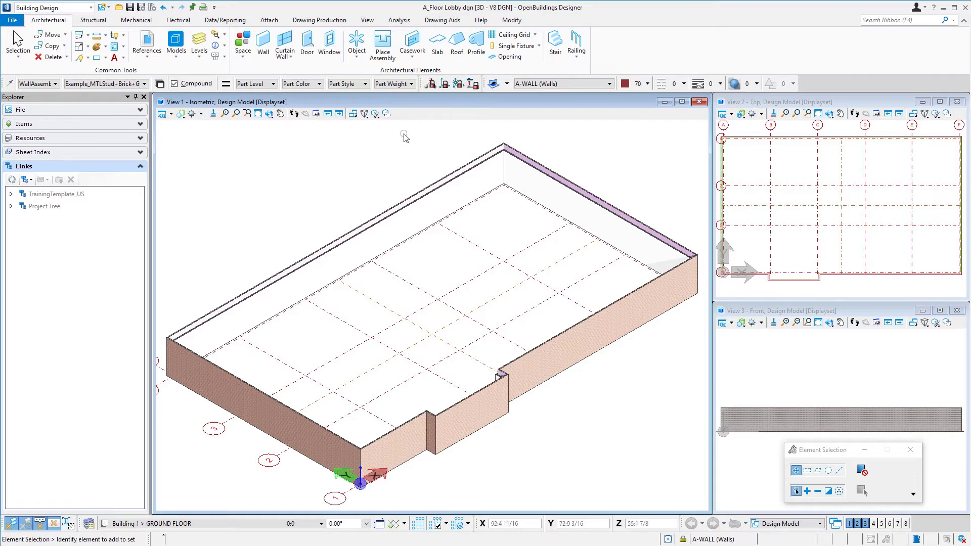
- Start the Architectural Door tool and scroll through its catalog item list
{"action": "left_click", "coordinate": [309, 42]}
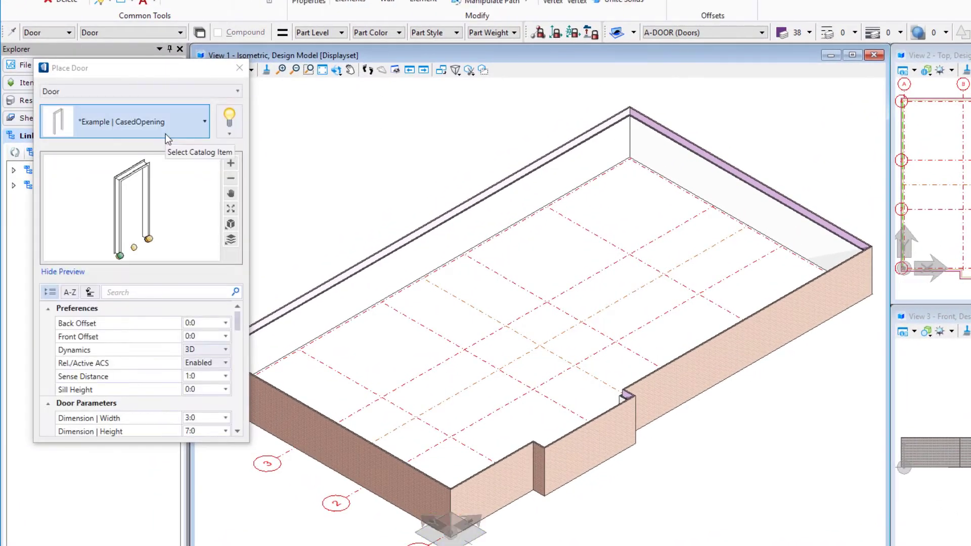
{"action": "left_click", "coordinate": [162, 135]}
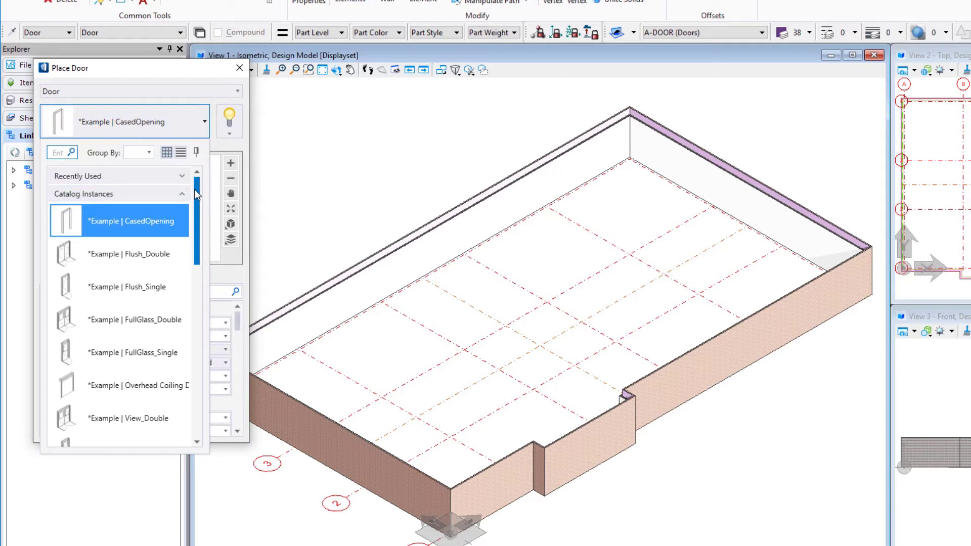
{"action": "mouse_move", "coordinate": [196, 194]}
{"action": "left_mouse_down"}
{"action": "mouse_move", "coordinate": [193, 384]}
{"action": "mouse_move", "coordinate": [210, 241]}
{"action": "mouse_move", "coordinate": [202, 183]}
{"action": "left_mouse_up"}
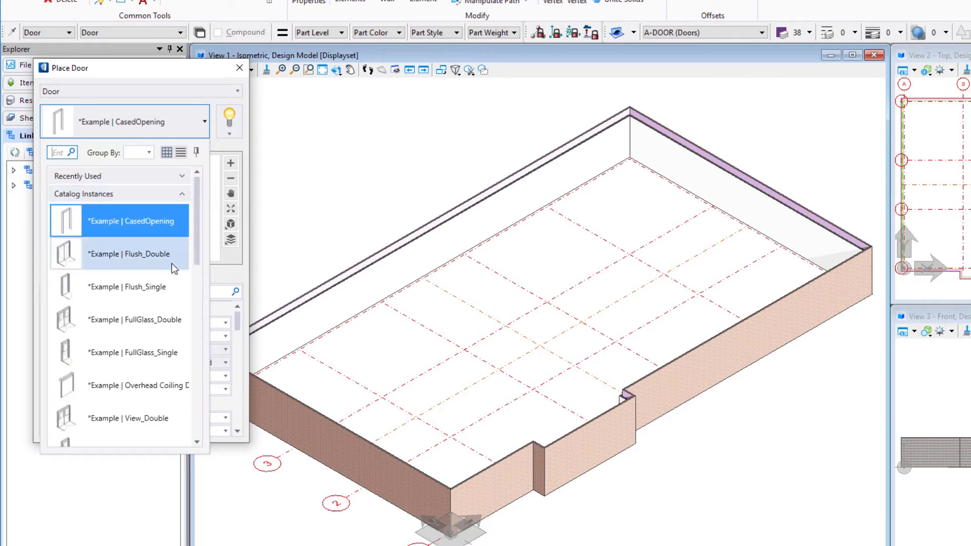
- Select the *Example | FullGlass_Double door type and pick a different placement origin handle
{"action": "left_click", "coordinate": [102, 328]}
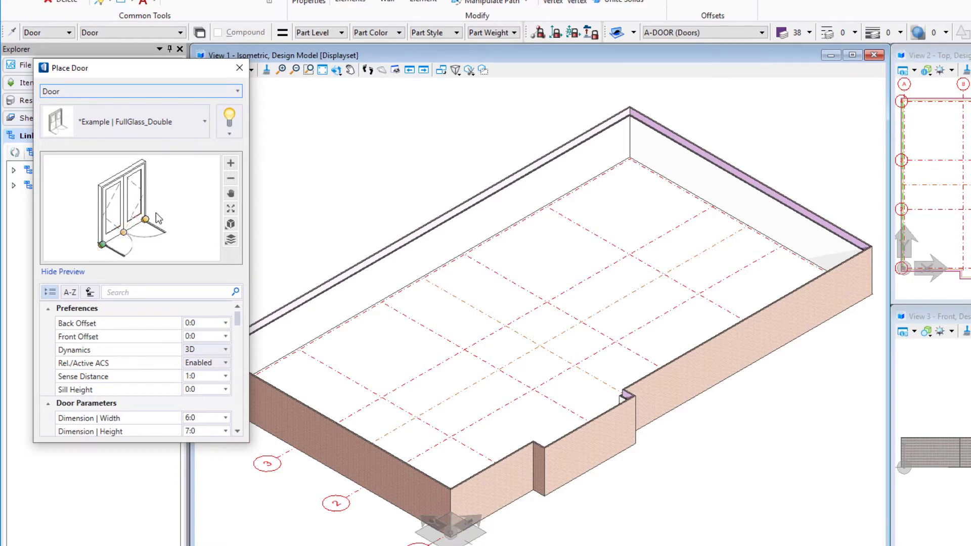
{"action": "left_click", "coordinate": [123, 233]}
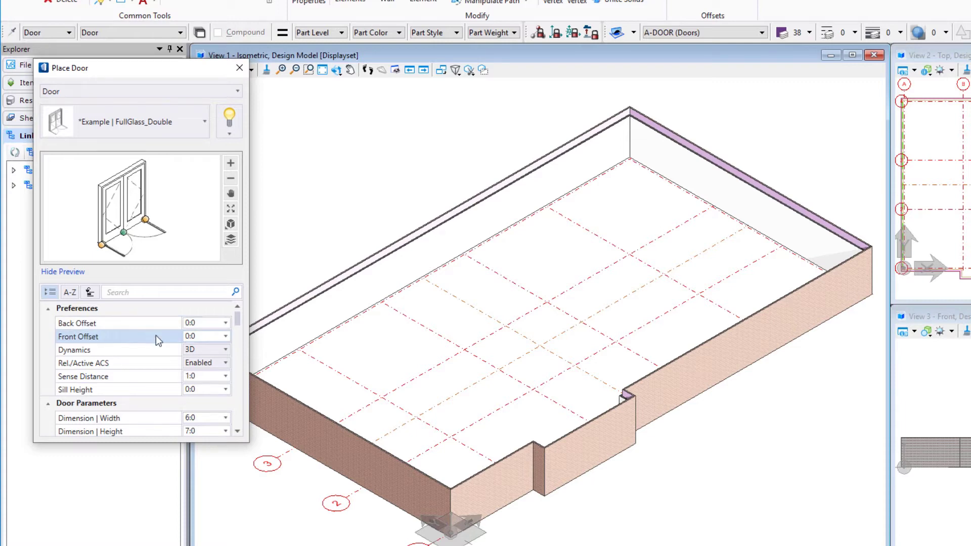
- Enter a 0:2 Front Offset for the full-glass double door
{"action": "left_click", "coordinate": [198, 337]}
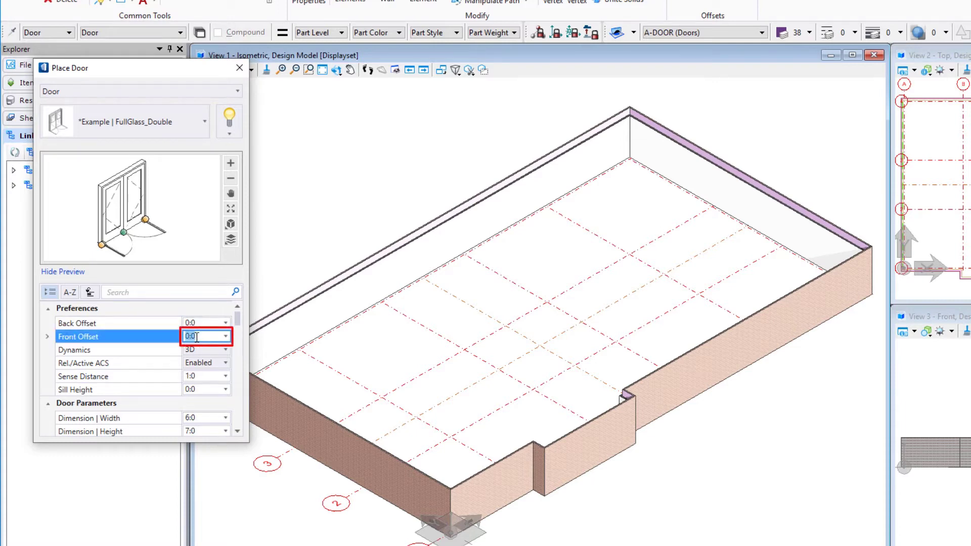
{"action": "type", "text": ":2"}
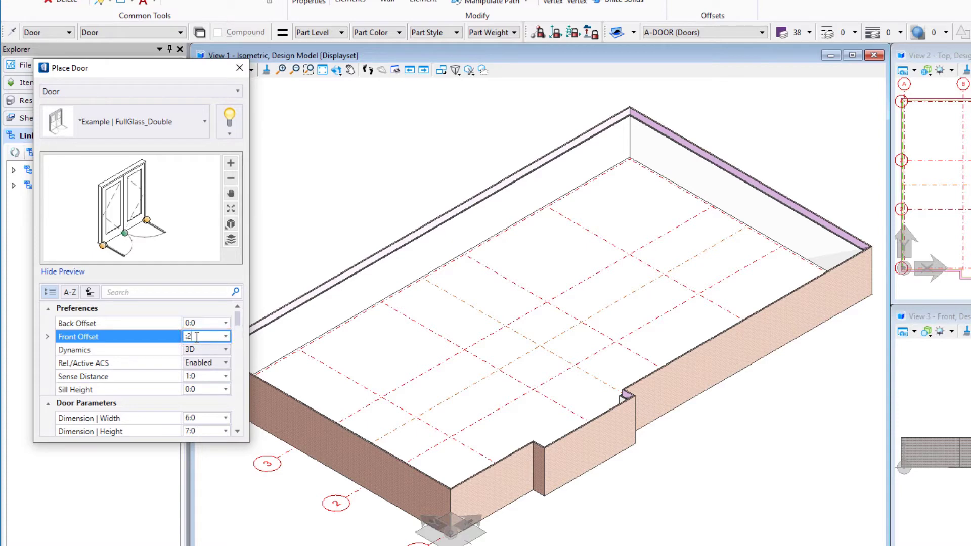
{"action": "key", "text": "Return"}
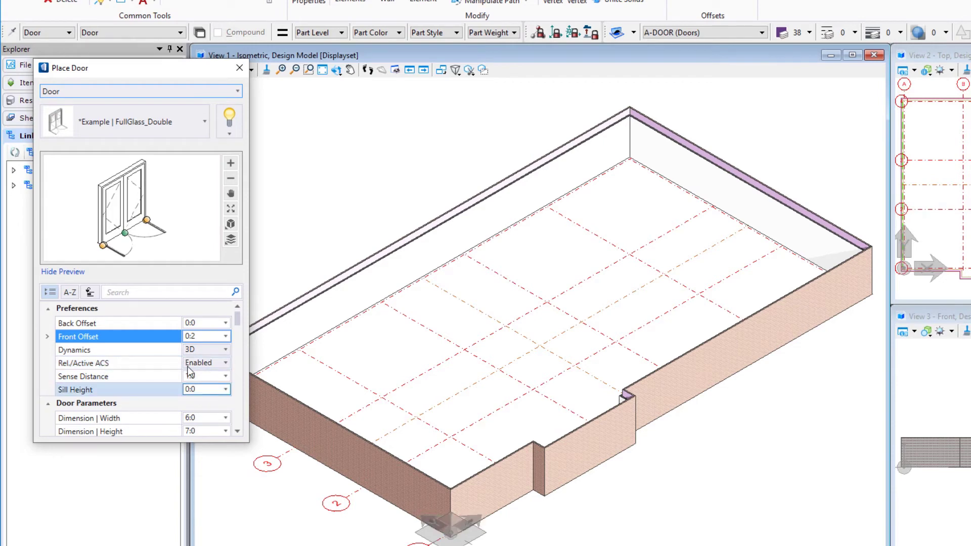
{"action": "scroll", "coordinate": [238, 324], "scroll_direction": "down", "scroll_amount": 1}
{"action": "scroll", "coordinate": [240, 326], "scroll_direction": "down", "scroll_amount": 3}
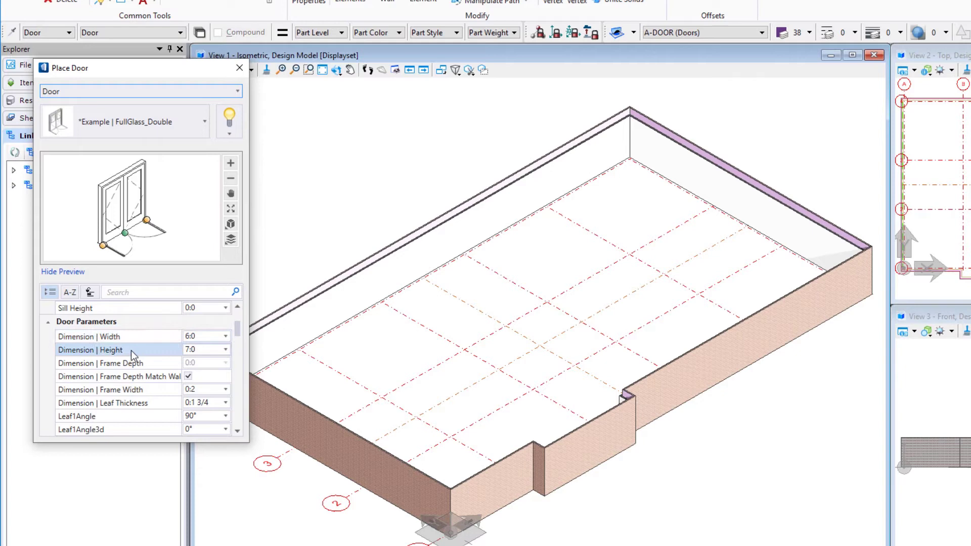
- Set the door's Dimension Width to 7 and Dimension Height to 9:10
{"action": "left_click", "coordinate": [199, 334]}
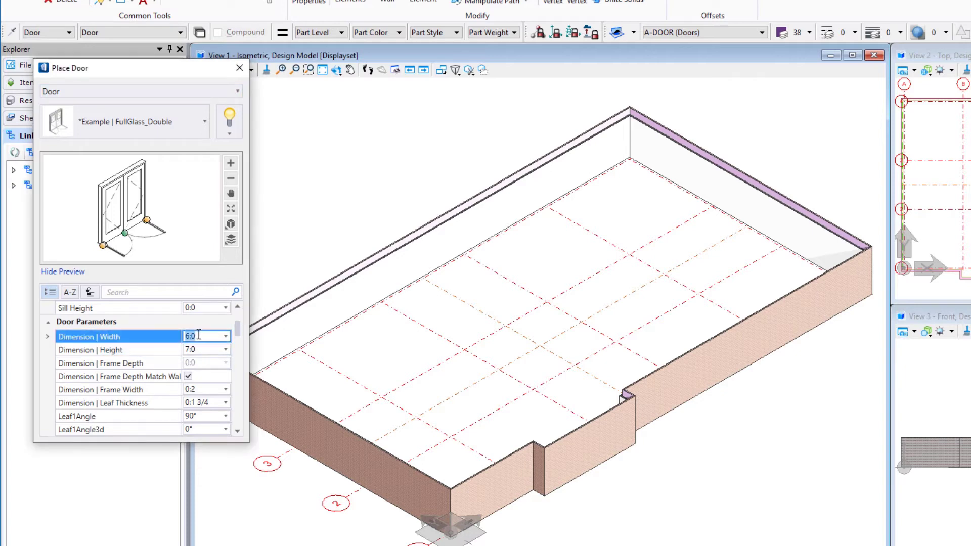
{"action": "type", "text": "7"}
{"action": "key", "text": "Return"}
{"action": "left_click", "coordinate": [205, 350]}
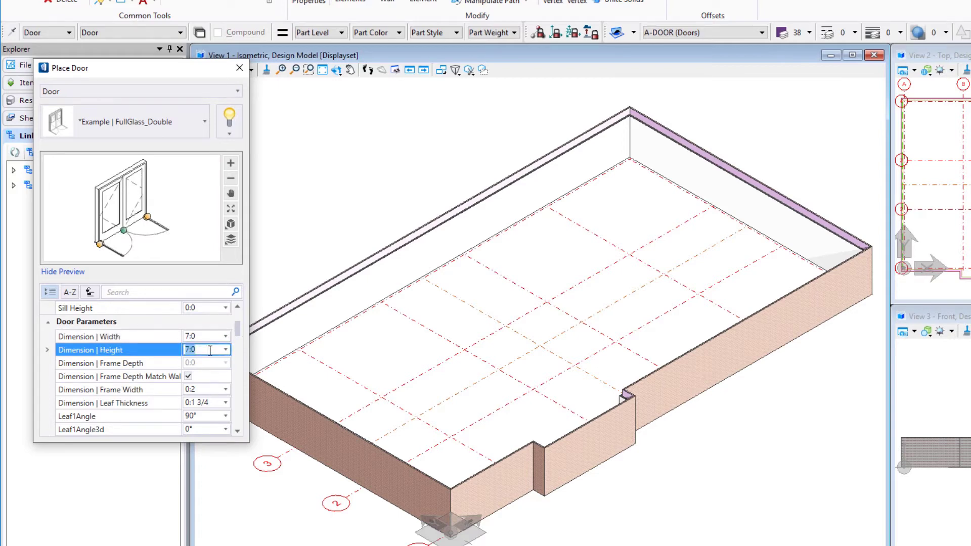
{"action": "type", "text": "9:10"}
{"action": "key", "text": "Return"}
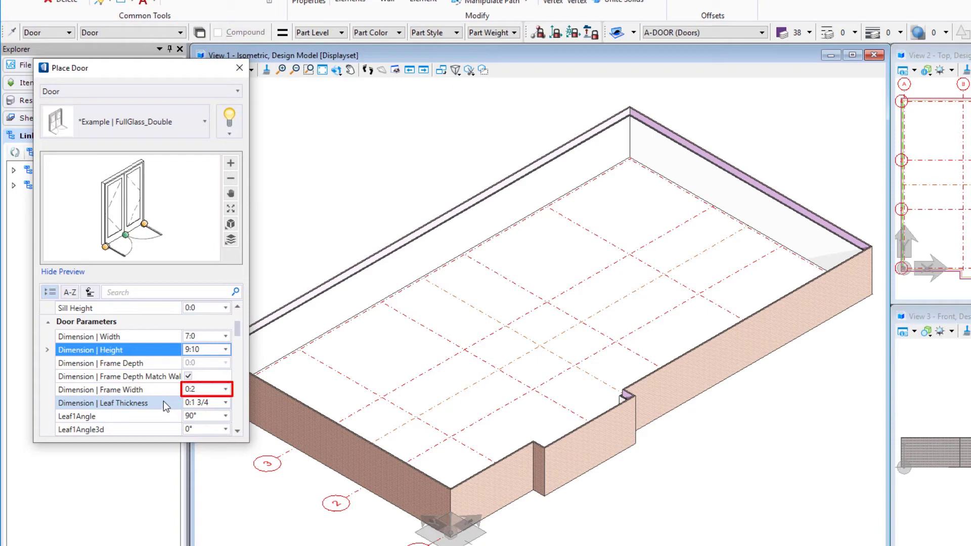
- Set both plan leaf swing angles, Leaf1Angle and Leaf2Angle, to 45°
{"action": "scroll", "coordinate": [163, 402], "scroll_direction": "down", "scroll_amount": 1}
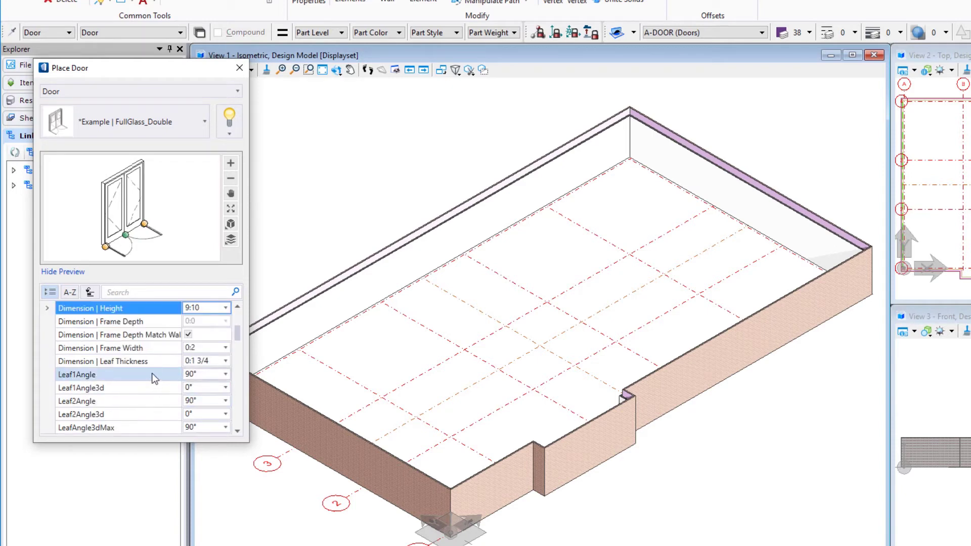
{"action": "left_click", "coordinate": [200, 375]}
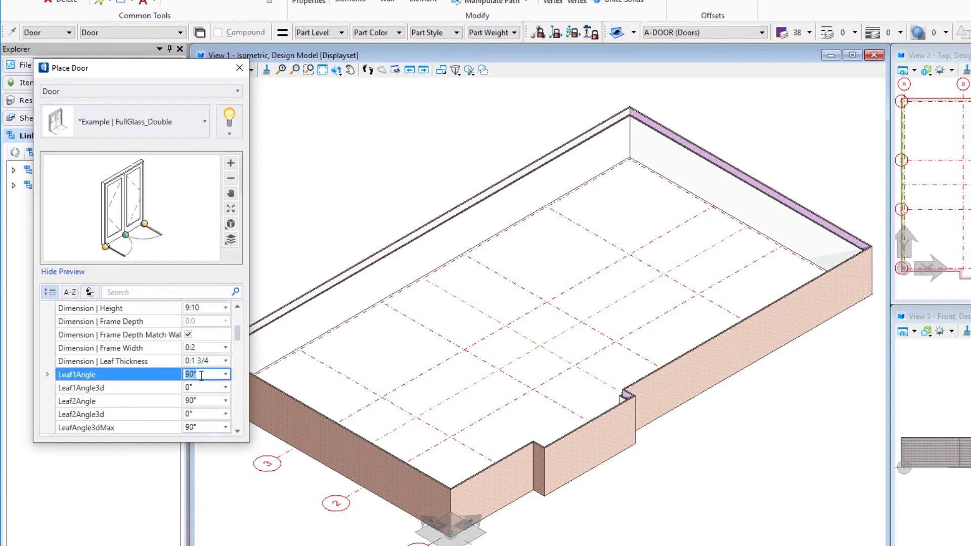
{"action": "type", "text": "45"}
{"action": "key", "text": "Return"}
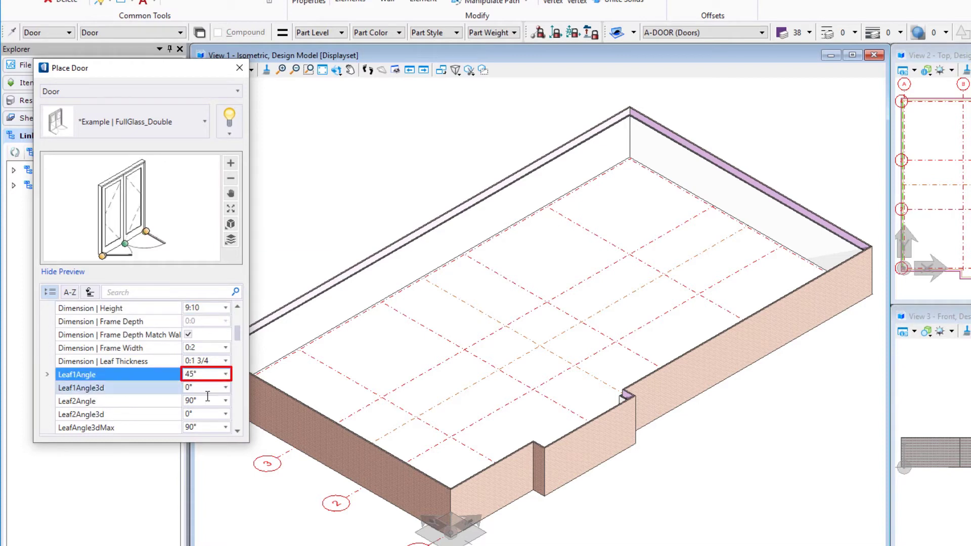
{"action": "left_click", "coordinate": [207, 400]}
{"action": "type", "text": "45"}
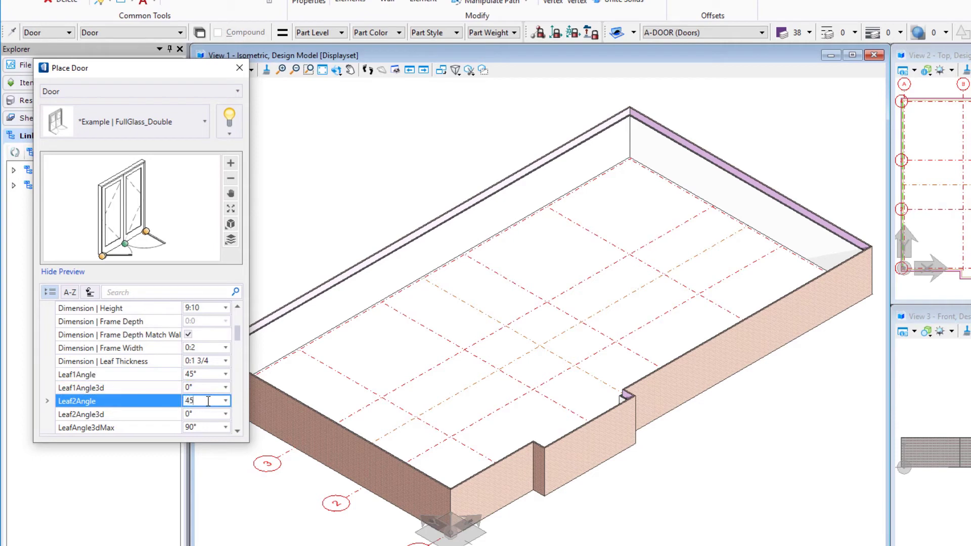
{"action": "key", "text": "Return"}
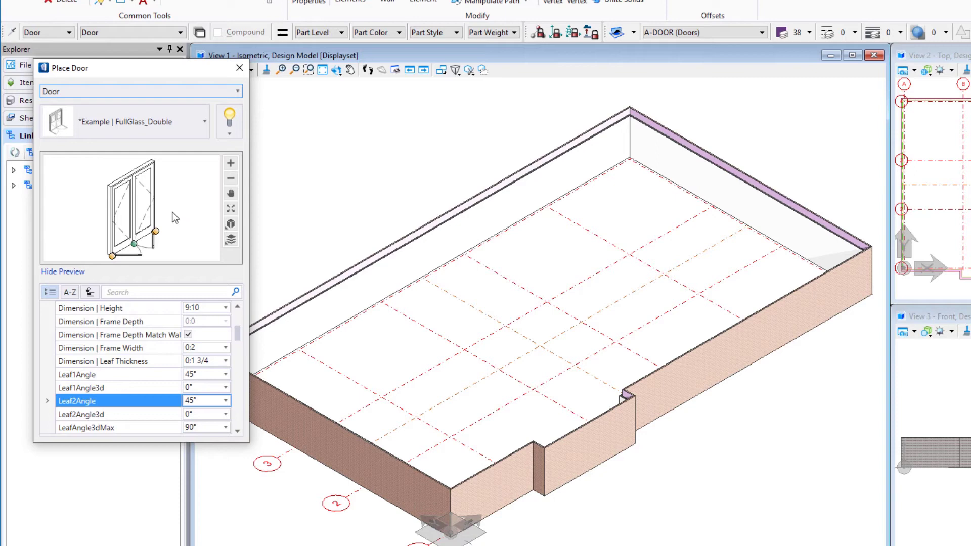
- Enter 90° for the Leaf1Angle3d and Leaf2Angle3d values
{"action": "left_click", "coordinate": [205, 388]}
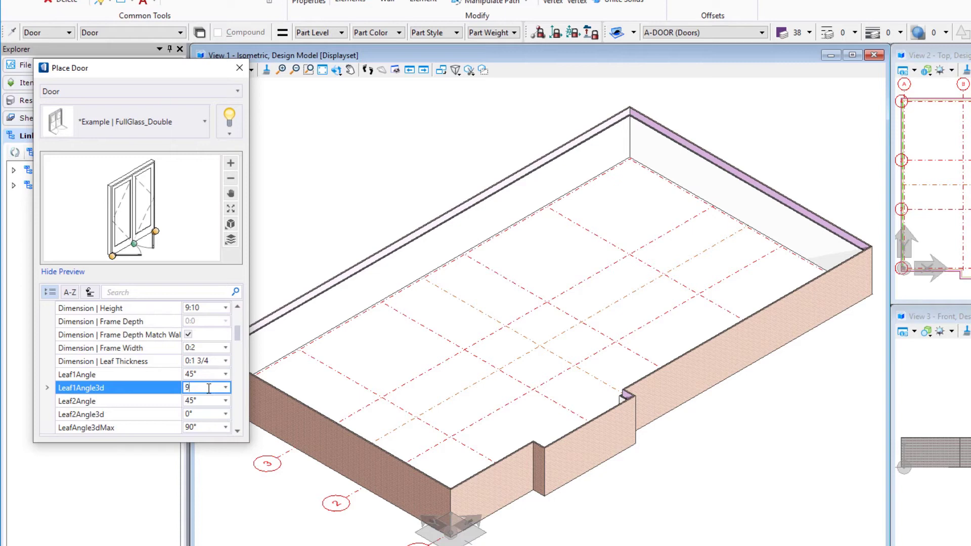
{"action": "key", "text": "Return"}
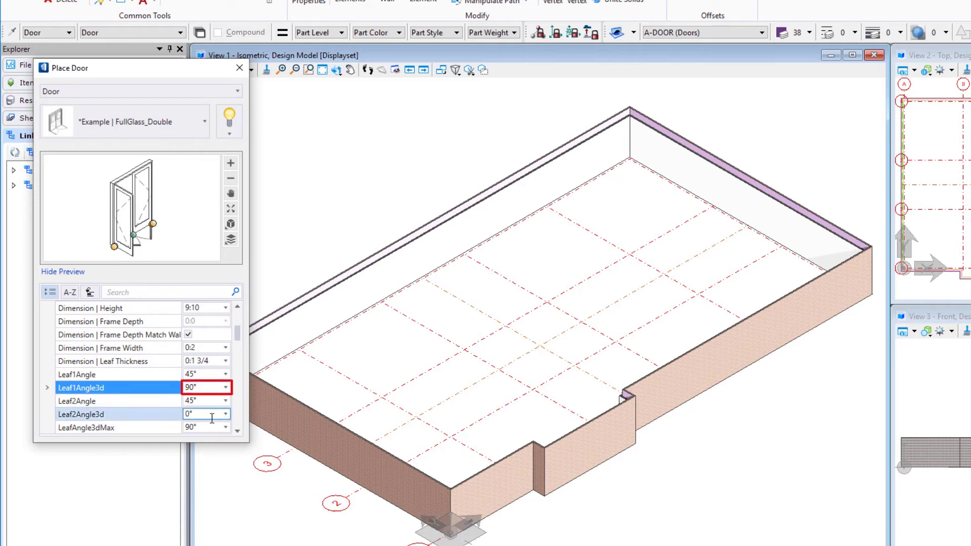
{"action": "left_click", "coordinate": [211, 414]}
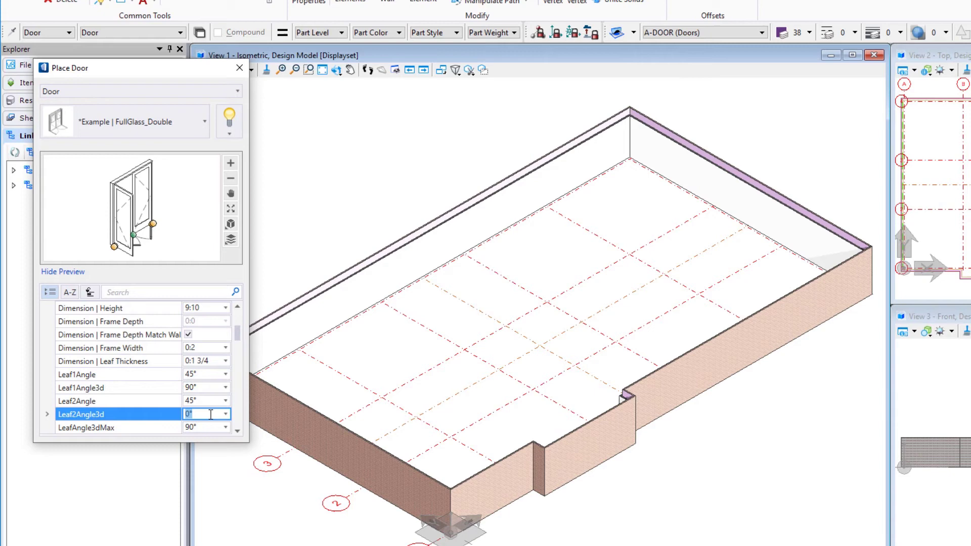
{"action": "type", "text": "90"}
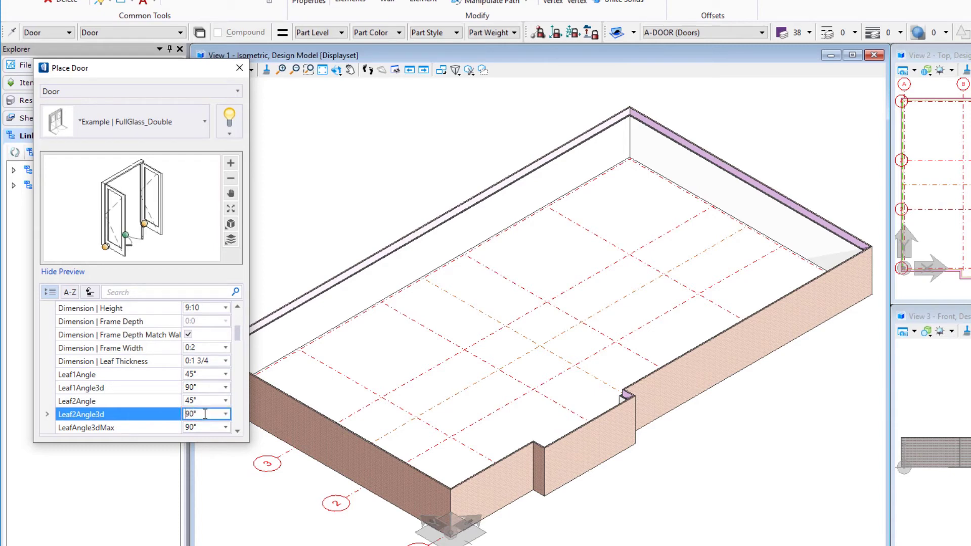
{"action": "key", "text": "Tab"}
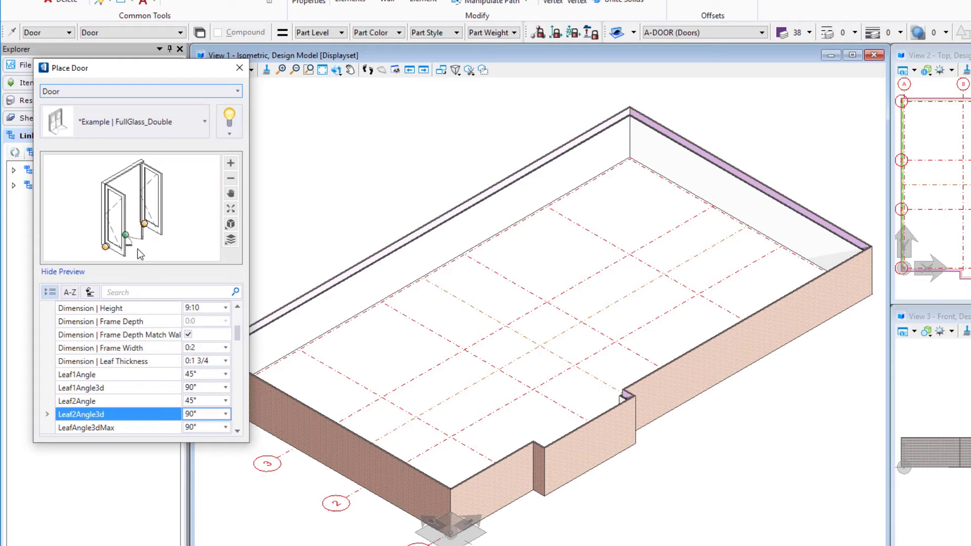
{"action": "key", "text": "Tab"}
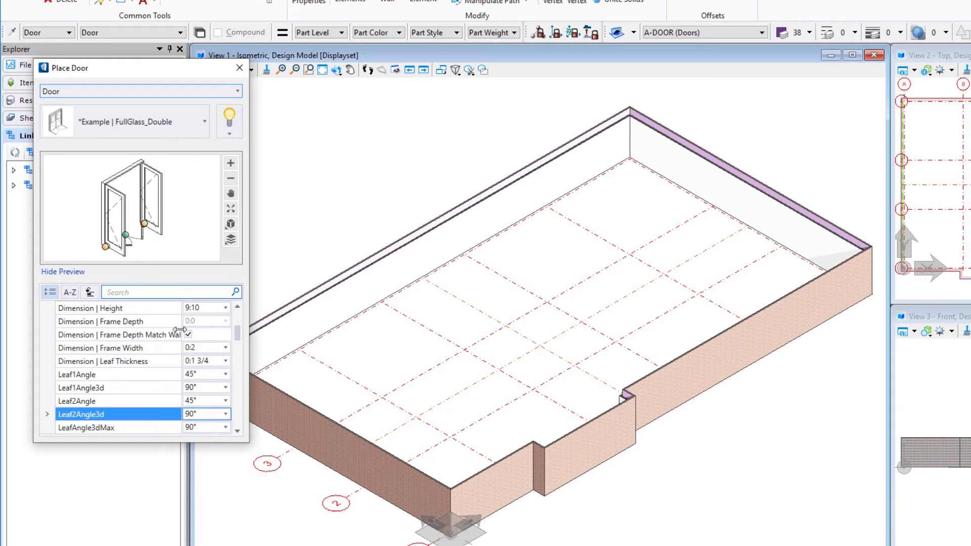
- Change Leaf2Angle3d and Leaf1Angle3d to 0° so the leaves preview closed
{"action": "left_click", "coordinate": [201, 413]}
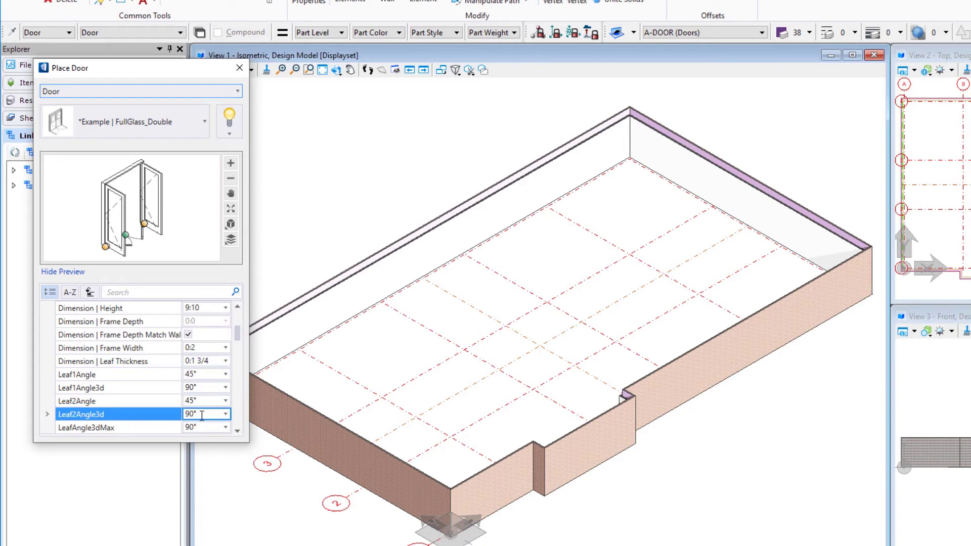
{"action": "double_click", "coordinate": [202, 414]}
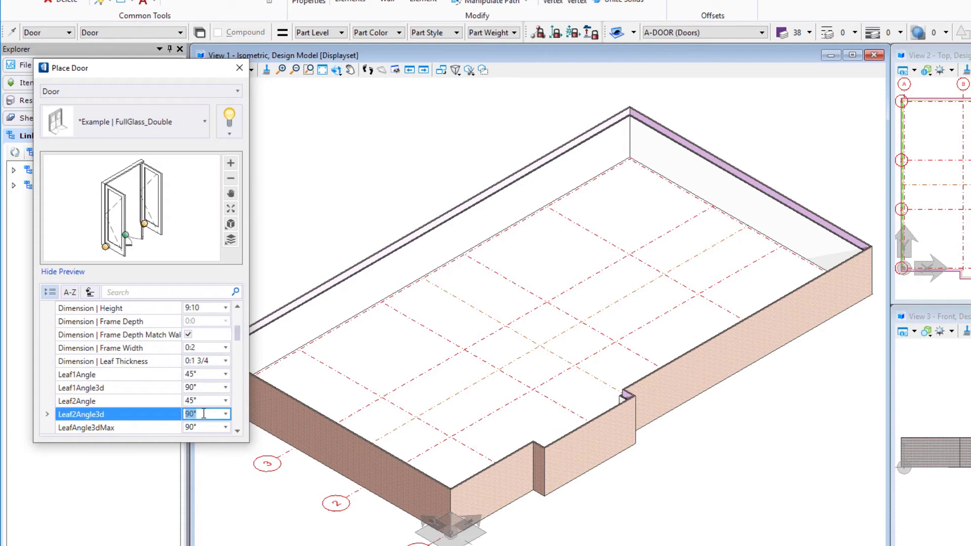
{"action": "type", "text": "0"}
{"action": "key", "text": "Return"}
{"action": "left_click", "coordinate": [201, 387]}
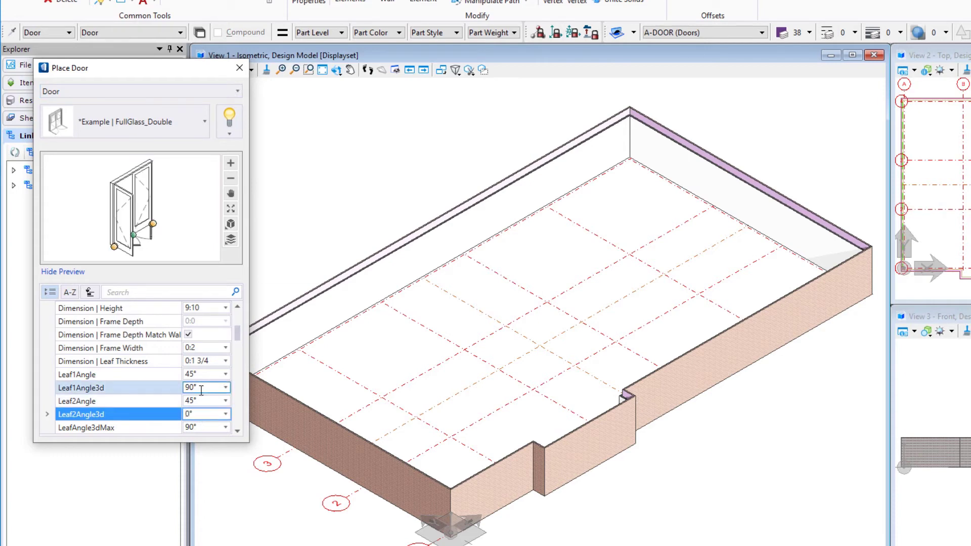
{"action": "double_click", "coordinate": [200, 387]}
{"action": "type", "text": "0"}
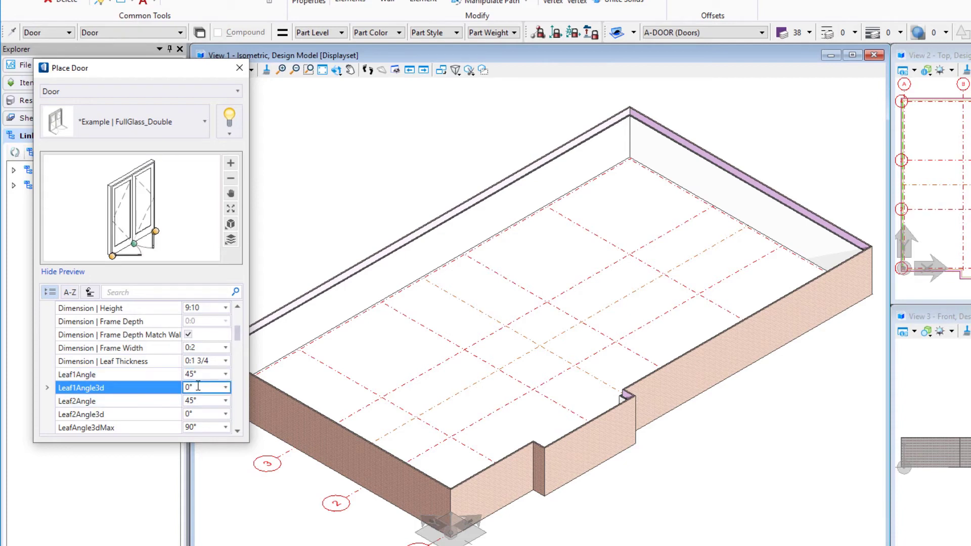
- Set the door's ID Type ID to D1 under Identification
{"action": "scroll", "coordinate": [198, 386], "scroll_direction": "down", "scroll_amount": 2}
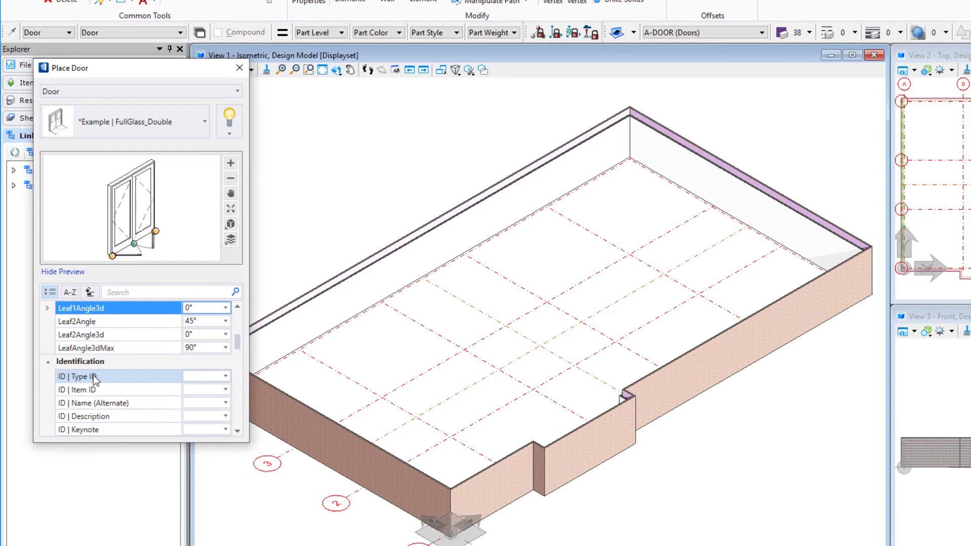
{"action": "left_click", "coordinate": [191, 375]}
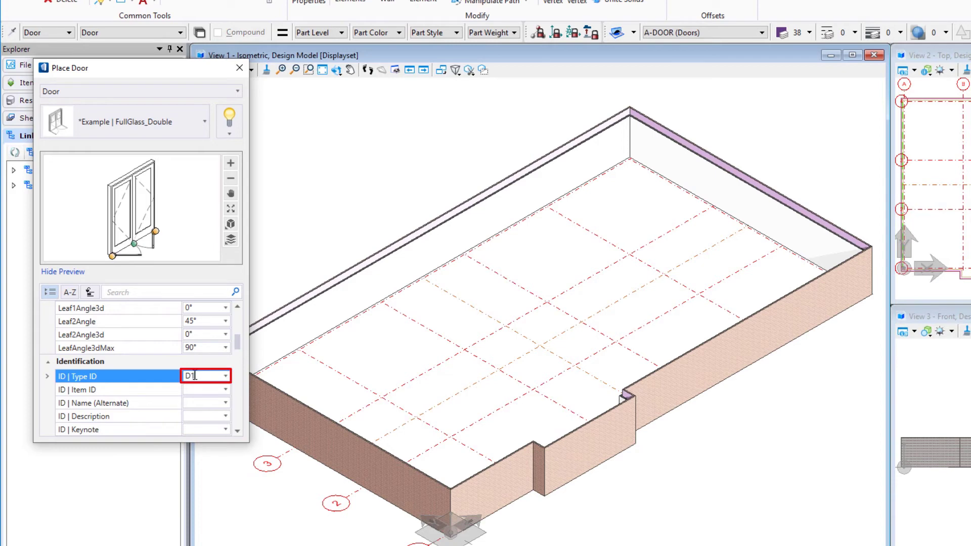
{"action": "key", "text": "Tab"}
{"action": "mouse_move", "coordinate": [237, 344]}
{"action": "left_mouse_down"}
{"action": "mouse_move", "coordinate": [239, 381]}
{"action": "mouse_move", "coordinate": [232, 318]}
{"action": "left_mouse_up"}
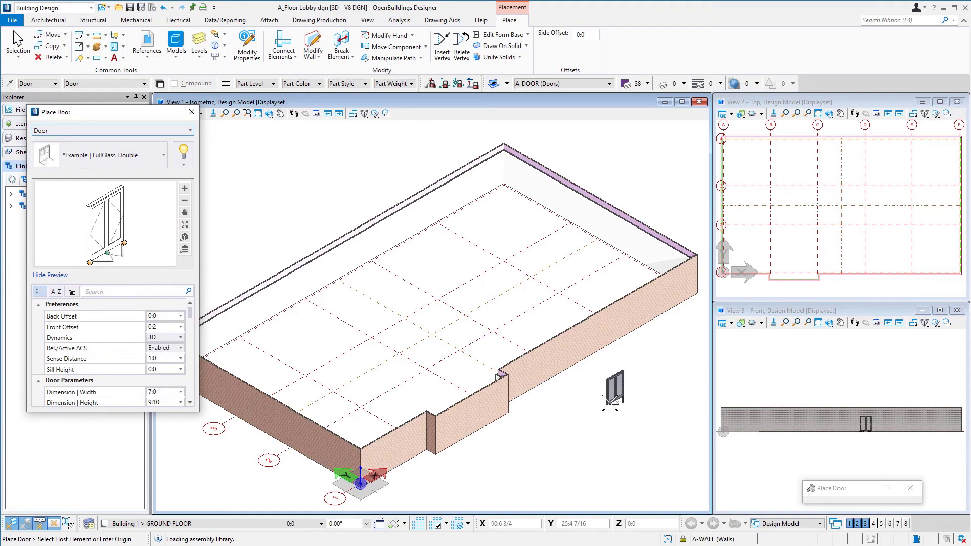
- Zoom into the front wall, pick the brick lobby wall as host and slide the door along it
{"action": "scroll", "coordinate": [488, 444], "scroll_direction": "up", "scroll_amount": 2}
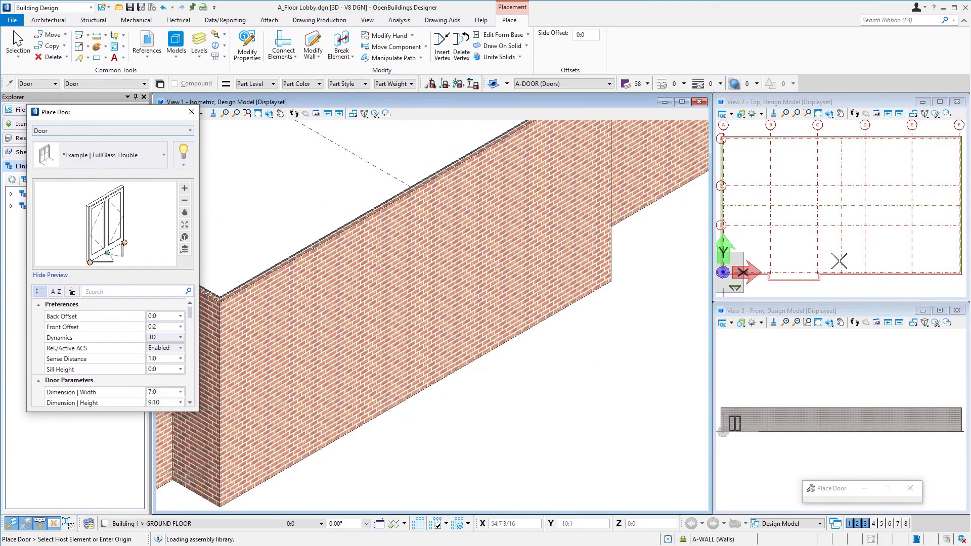
{"action": "scroll", "coordinate": [781, 293], "scroll_direction": "up", "scroll_amount": 3}
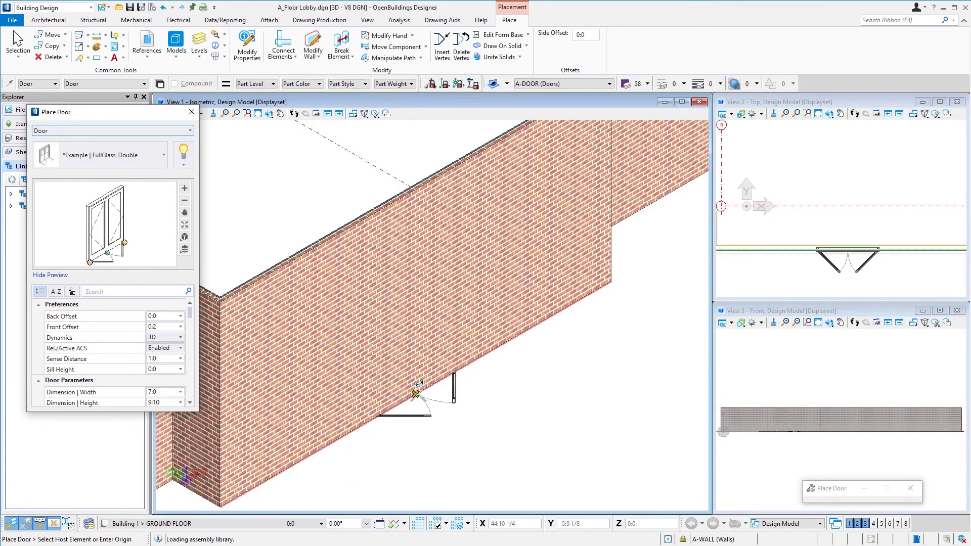
{"action": "left_click", "coordinate": [418, 392]}
{"action": "left_click_drag", "start_coordinate": [364, 456], "coordinate": [399, 424]}
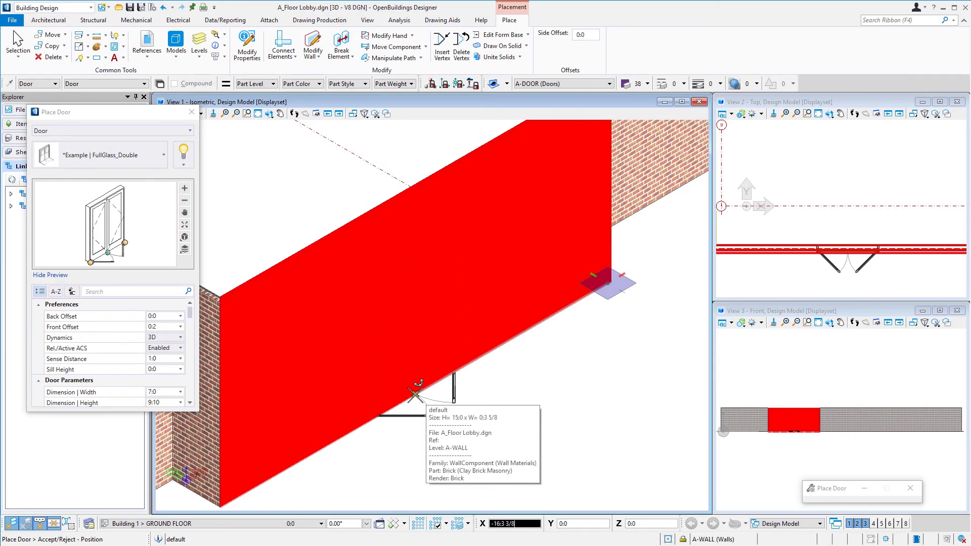
- Accept the door's position and swing direction in the brick wall, then reset the tool
{"action": "left_click", "coordinate": [416, 394]}
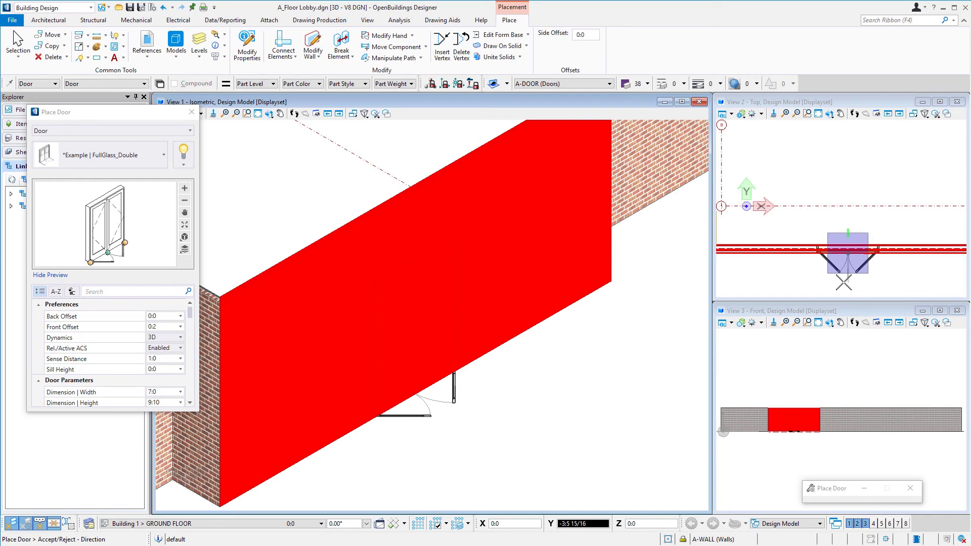
{"action": "left_click", "coordinate": [849, 286]}
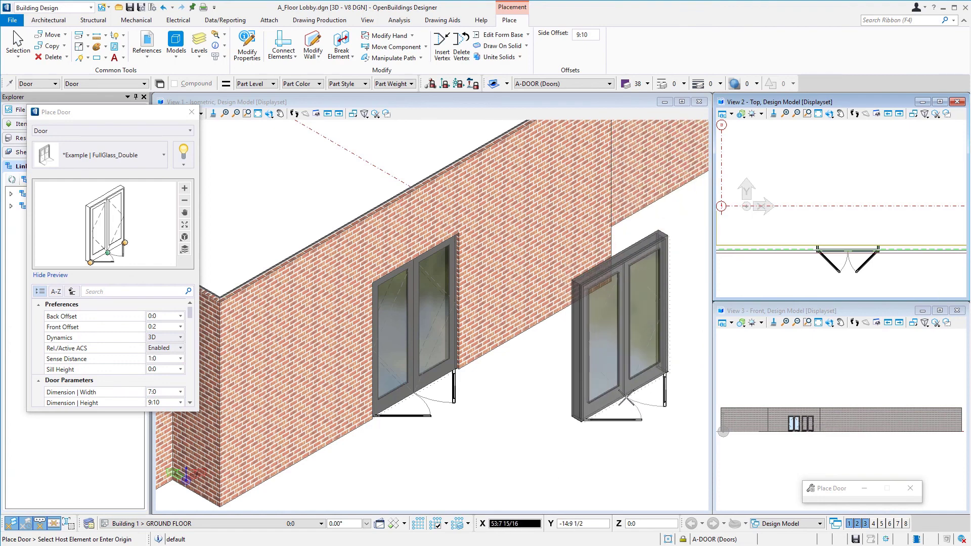
{"action": "right_click", "coordinate": [626, 396]}
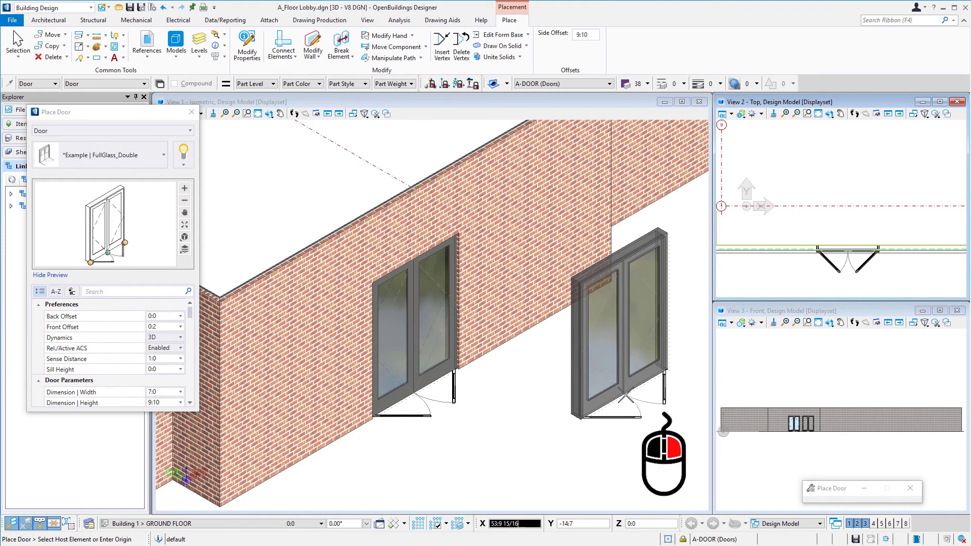